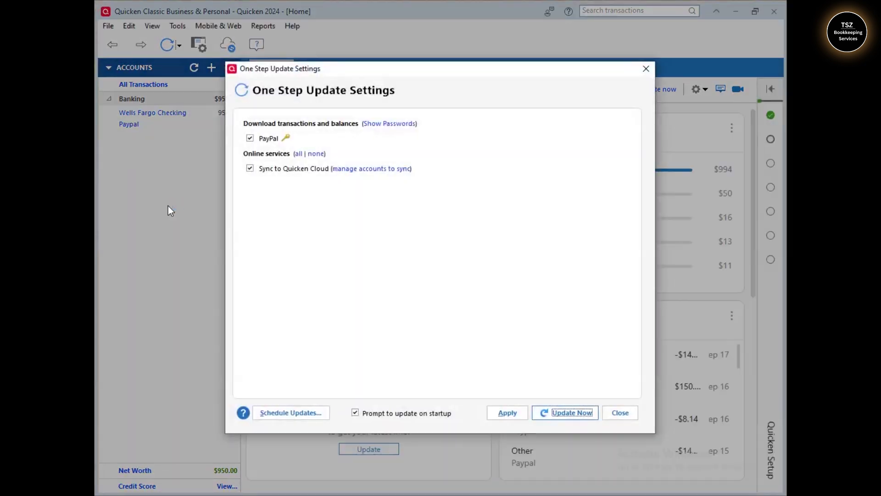
Step: Close the One Step Update Settings dialog to reveal the Home dashboard
{"action": "left_click", "coordinate": [636, 413]}
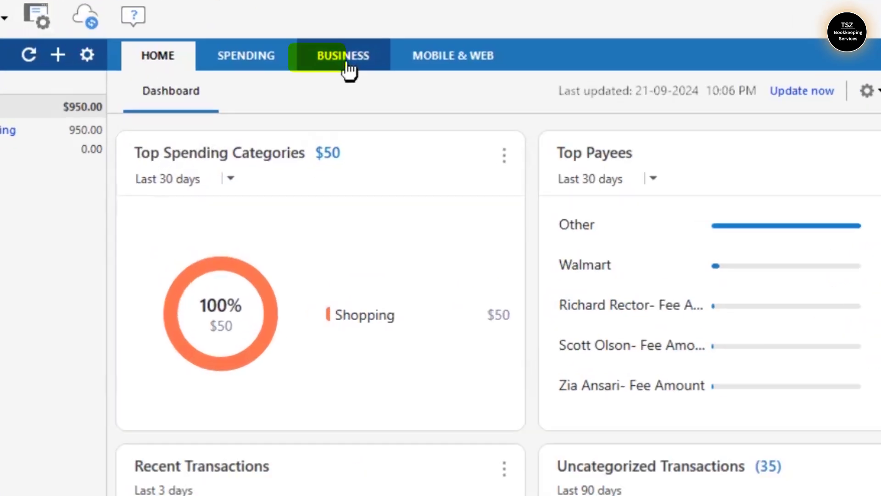
Step: Switch to the BUSINESS tab to show its Profit/Loss page
{"action": "left_click", "coordinate": [347, 69]}
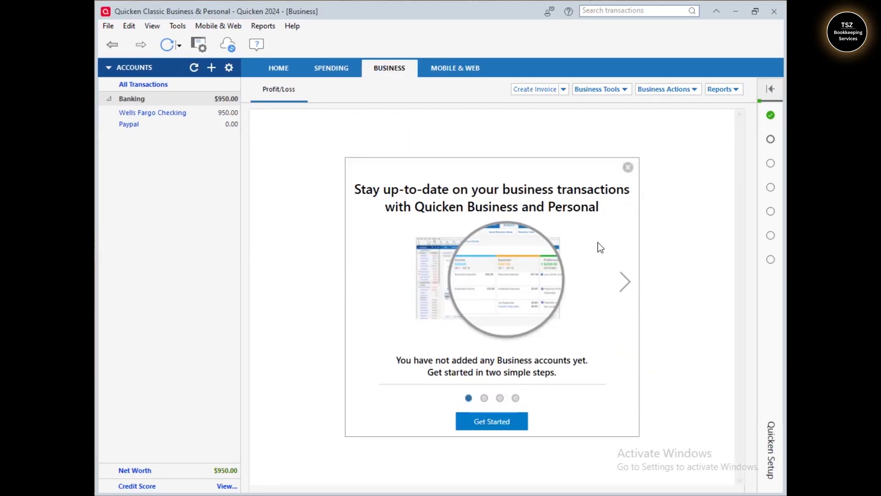
Step: Advance the business intro carousel to the invoices slide and open the Business Tools dropdown
{"action": "left_click", "coordinate": [626, 282]}
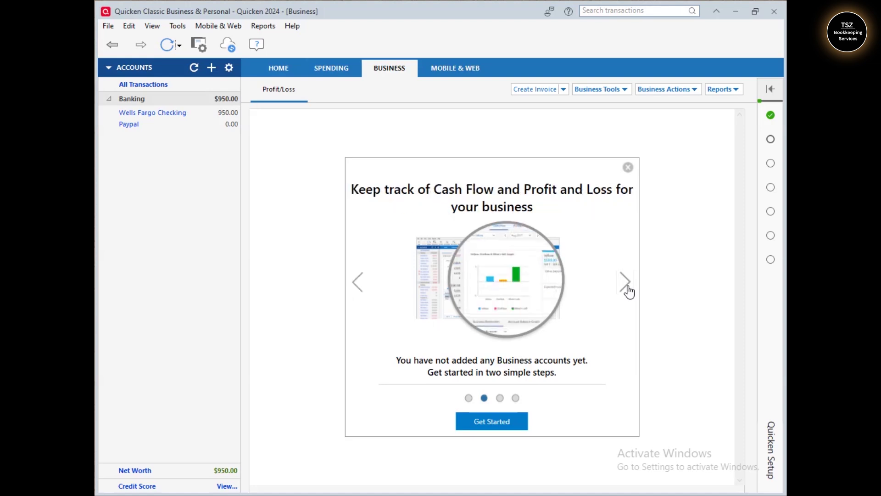
{"action": "left_click", "coordinate": [629, 290]}
{"action": "left_click", "coordinate": [627, 288]}
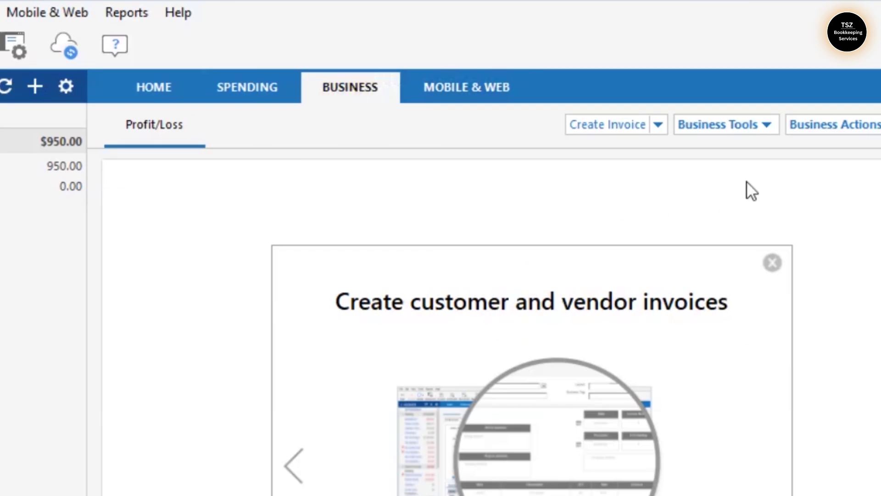
{"action": "left_click", "coordinate": [752, 124]}
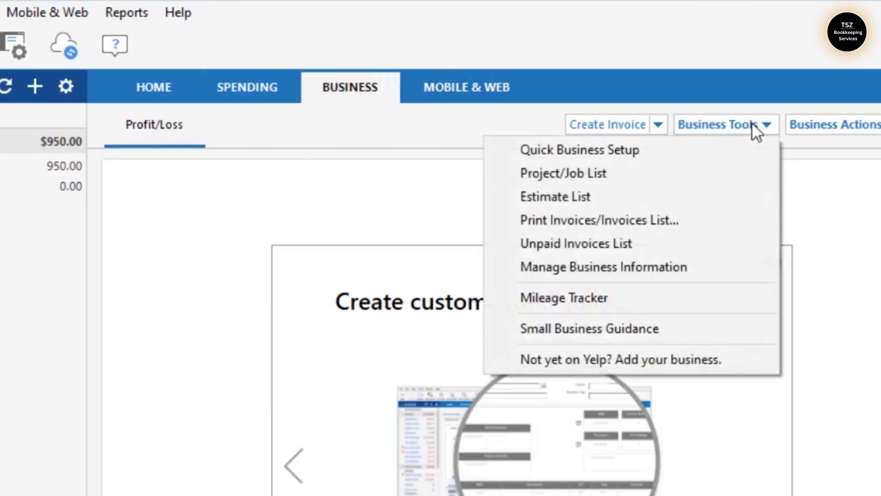
Step: Delete the TSZ business in Manage Business Information and start a new one with Add
{"action": "left_click", "coordinate": [572, 267]}
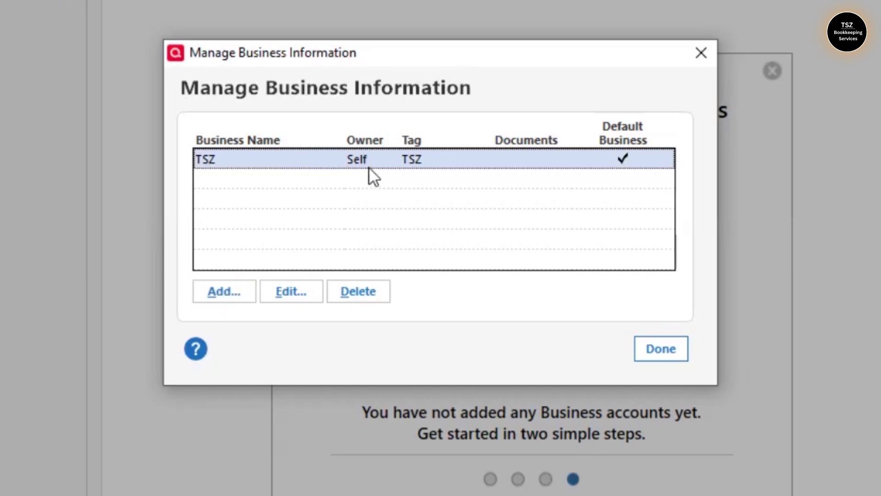
{"action": "left_click", "coordinate": [361, 294]}
{"action": "left_click", "coordinate": [395, 251]}
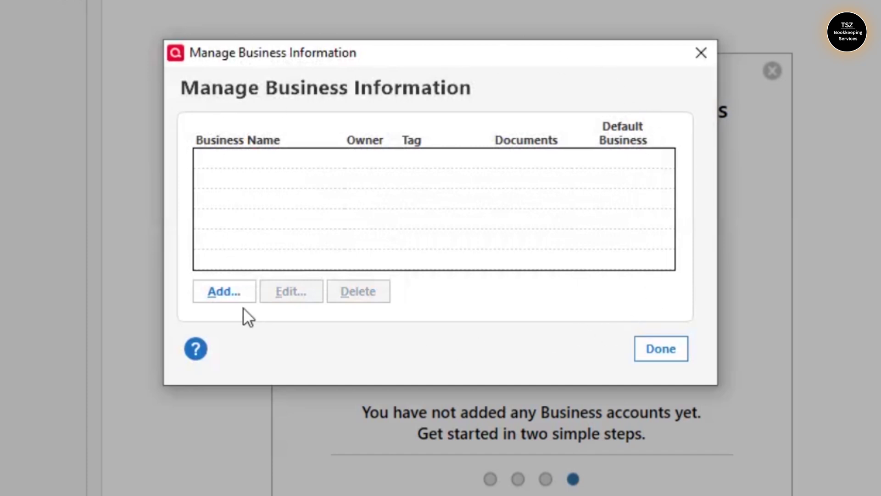
{"action": "left_click", "coordinate": [230, 296]}
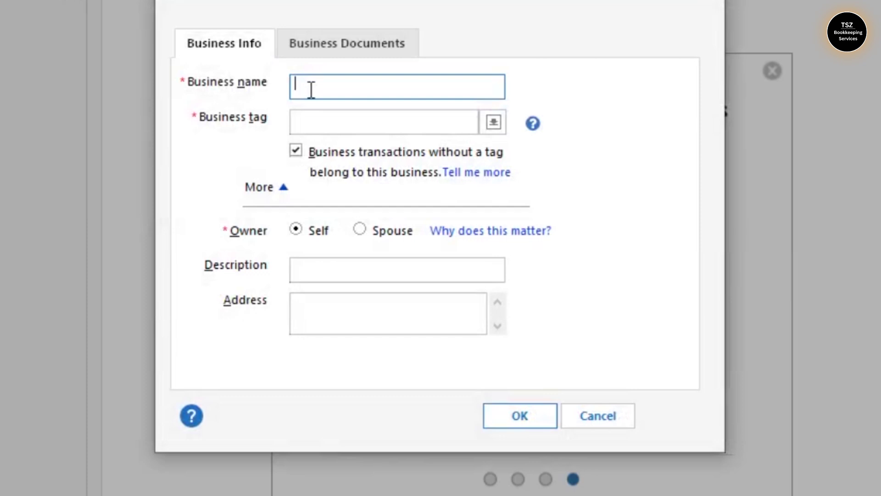
Step: Name and tag the business 'TSZ Bookkeeping', describe it as 'We offer remote bookkeeping services', and view Business Documents
{"action": "type", "text": "TSZ Bookkeeping"}
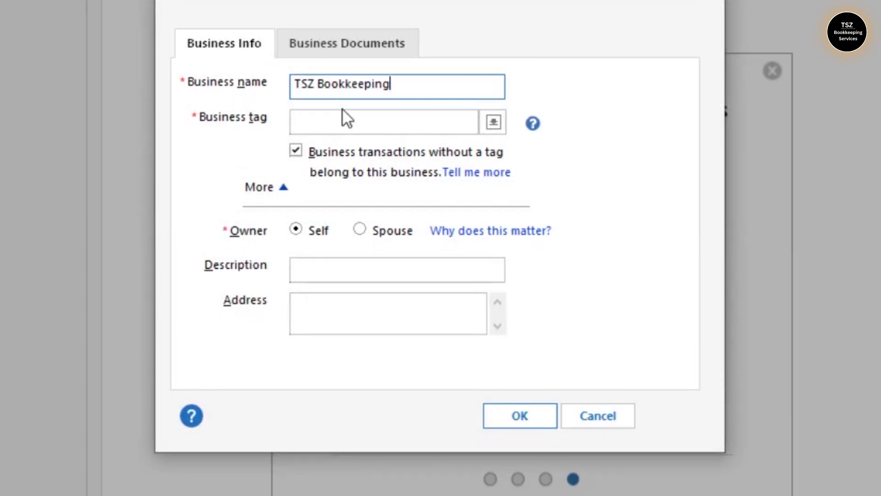
{"action": "left_click", "coordinate": [345, 121]}
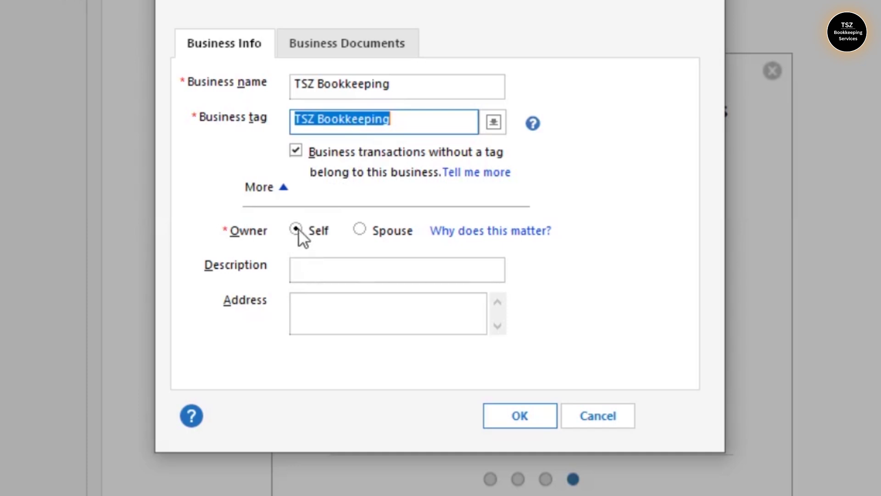
{"action": "left_click", "coordinate": [317, 268]}
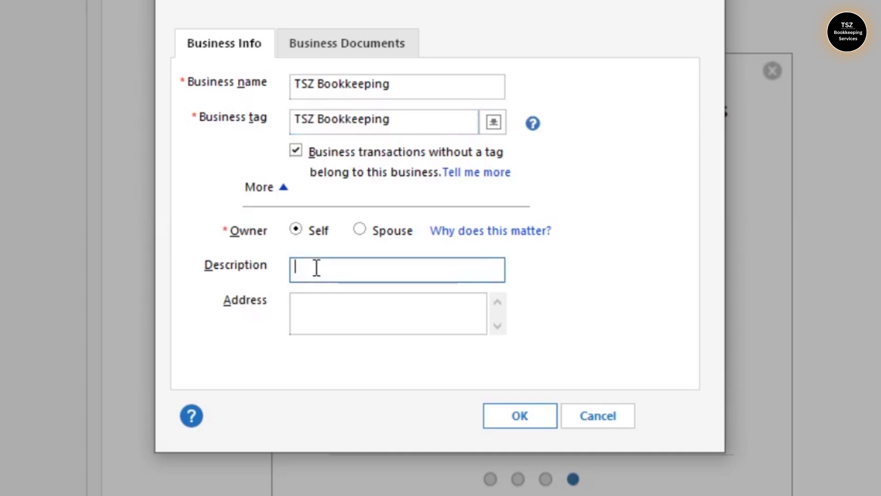
{"action": "type", "text": "We offer remote bookkeeping services"}
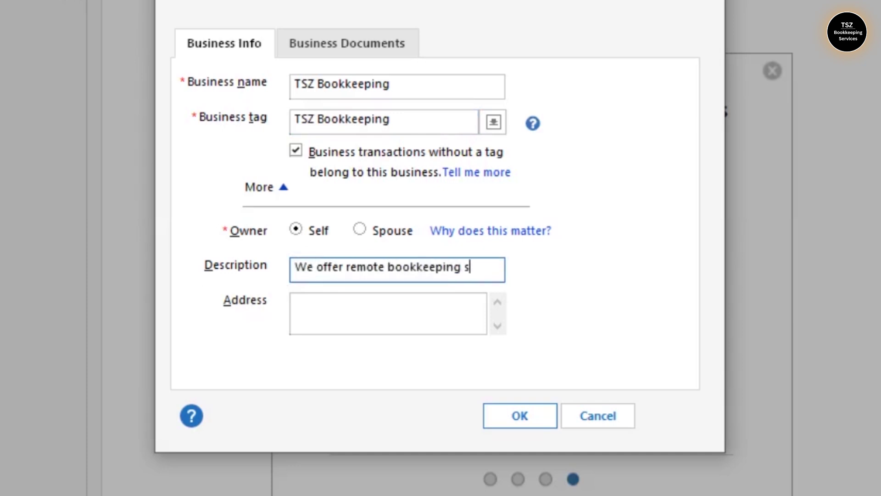
{"action": "left_click", "coordinate": [355, 328]}
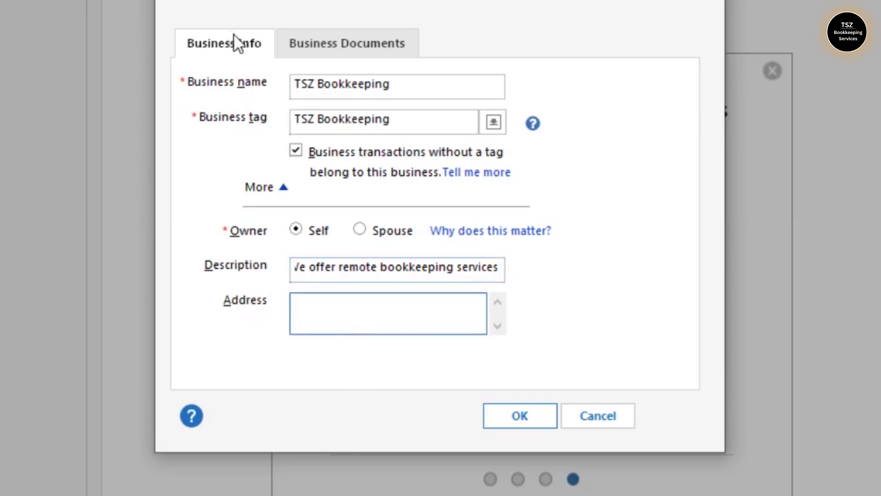
{"action": "left_click", "coordinate": [329, 50]}
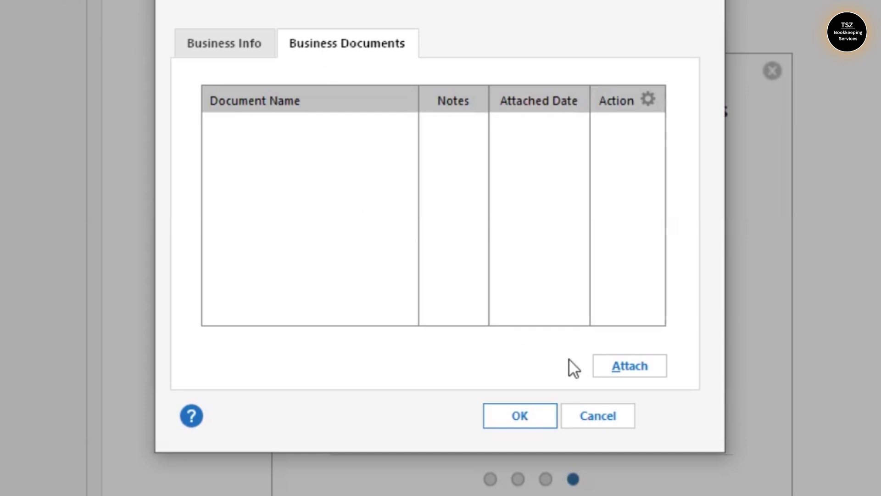
Step: Attach Partnership-Agreement.pdf from the Business Agreements folder to the business
{"action": "left_click", "coordinate": [638, 371]}
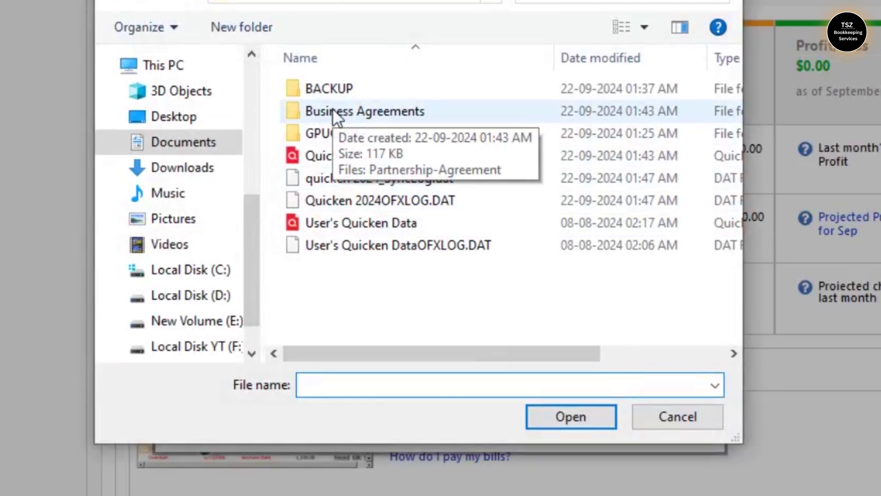
{"action": "double_click", "coordinate": [334, 111]}
{"action": "left_click", "coordinate": [343, 96]}
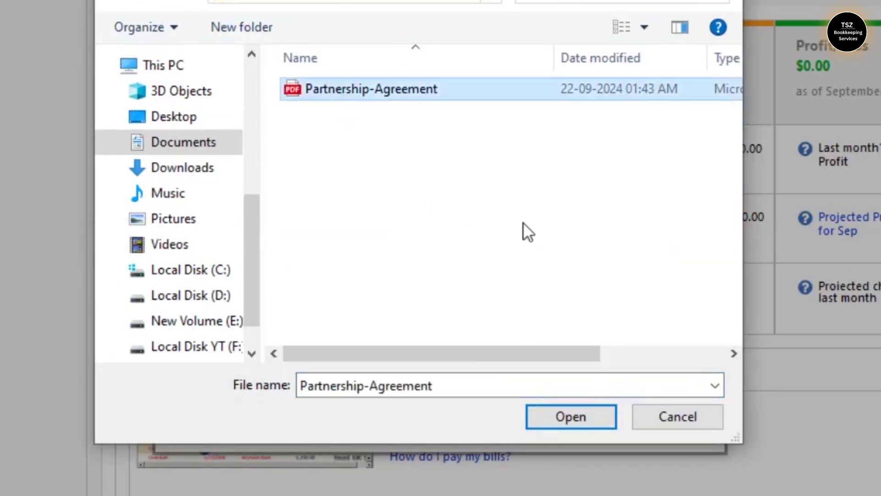
{"action": "left_click", "coordinate": [532, 411]}
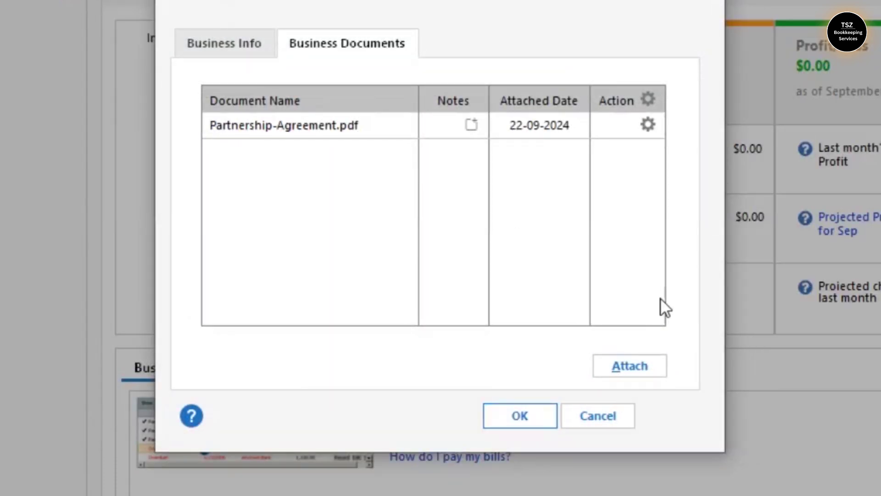
{"action": "left_click", "coordinate": [648, 125]}
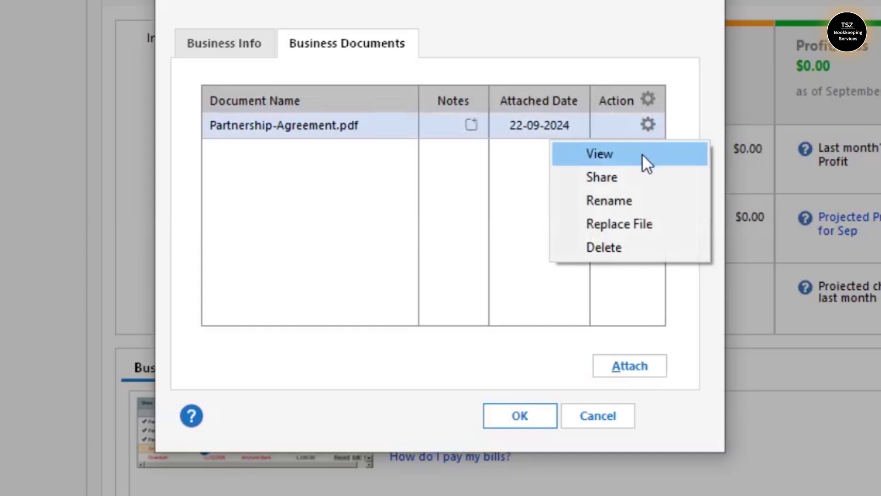
{"action": "left_click", "coordinate": [475, 373]}
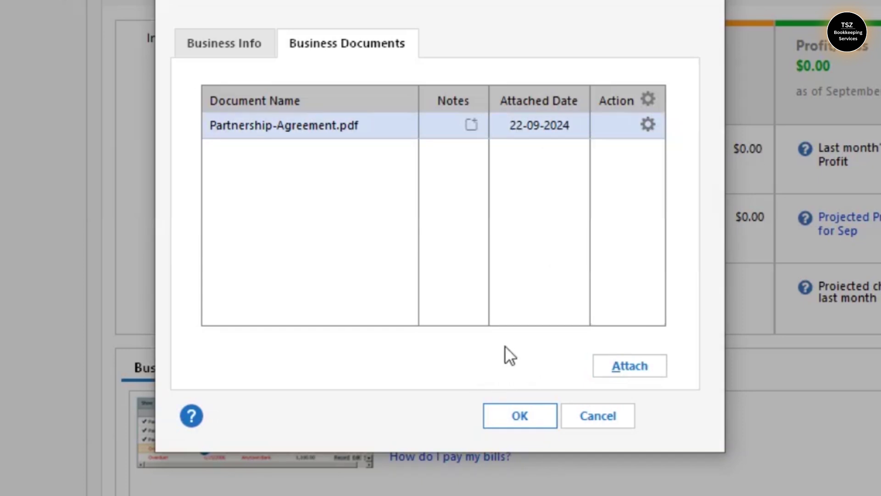
Step: Give the attached agreement the note '1 Year Partners Agreement'
{"action": "left_click", "coordinate": [471, 124]}
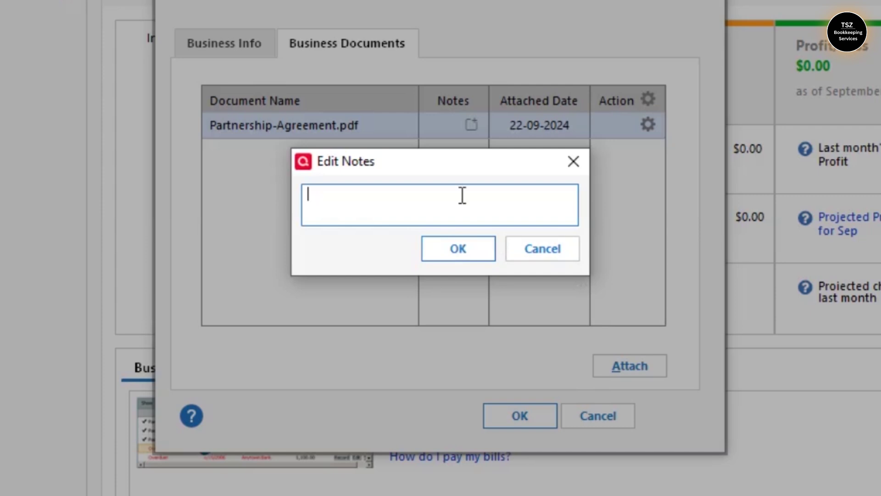
{"action": "type", "text": "Partners Agreement"}
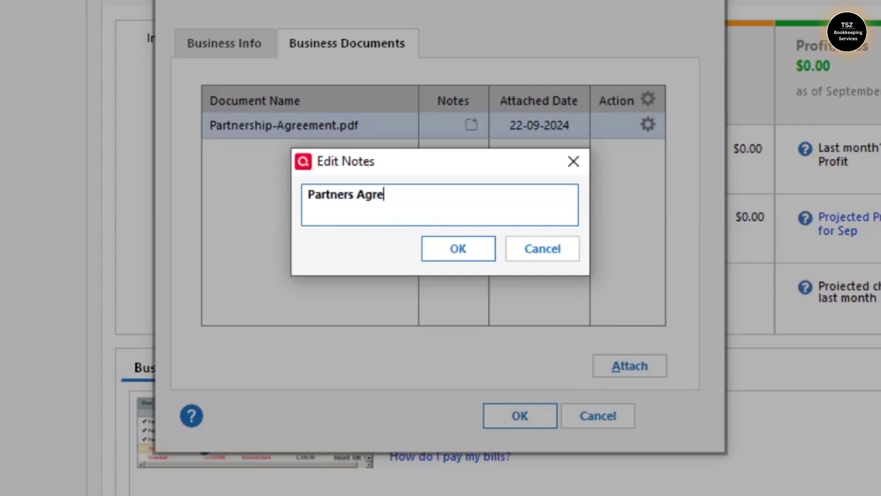
{"action": "left_click", "coordinate": [452, 248]}
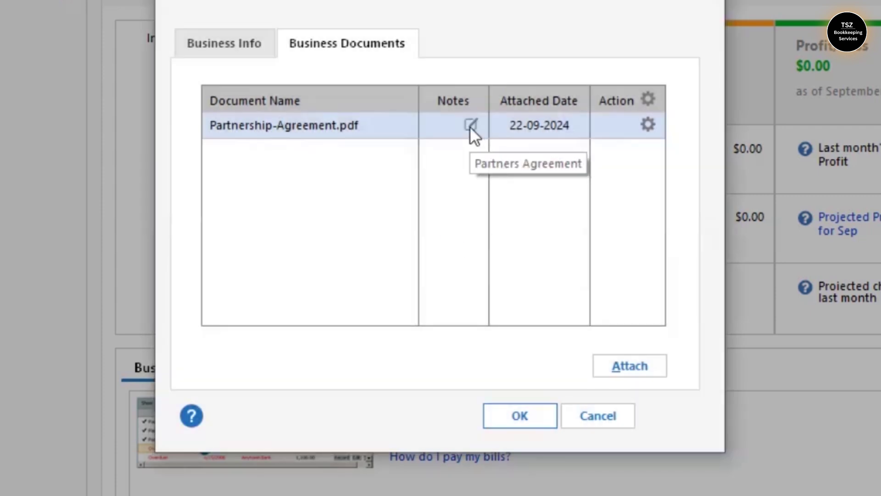
{"action": "left_click", "coordinate": [473, 125]}
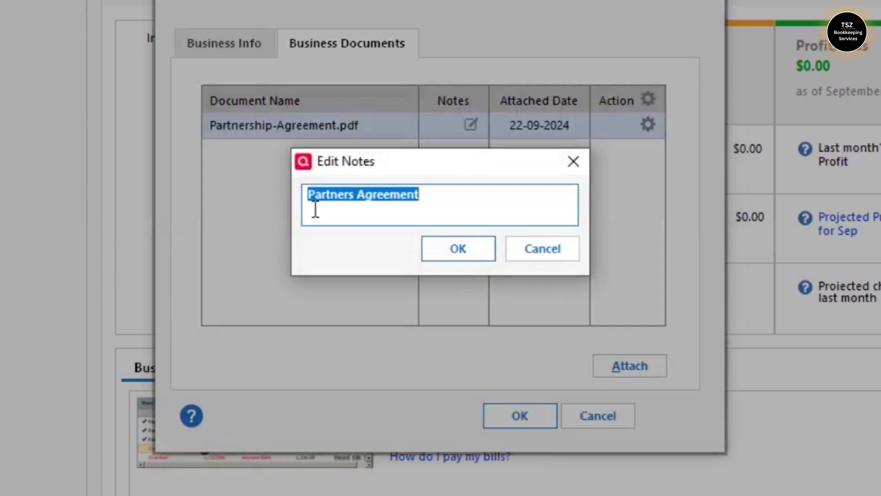
{"action": "left_click", "coordinate": [315, 210]}
{"action": "type", "text": "1 Year"}
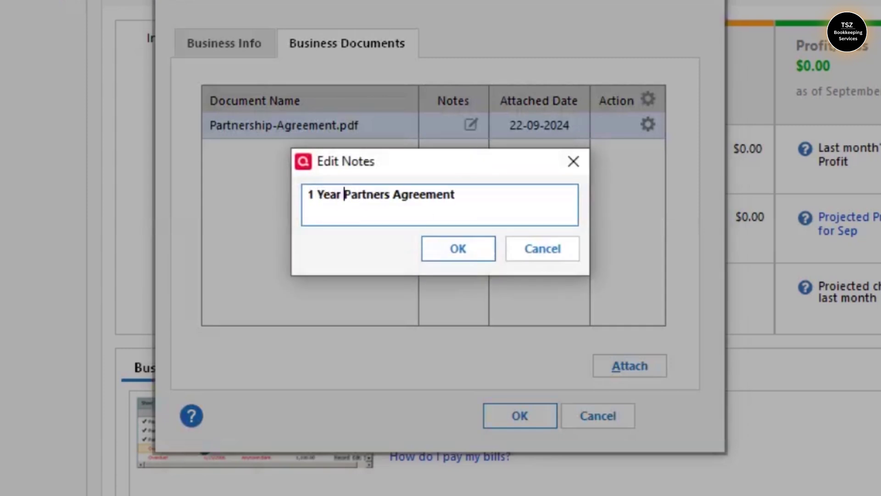
{"action": "left_click", "coordinate": [447, 251]}
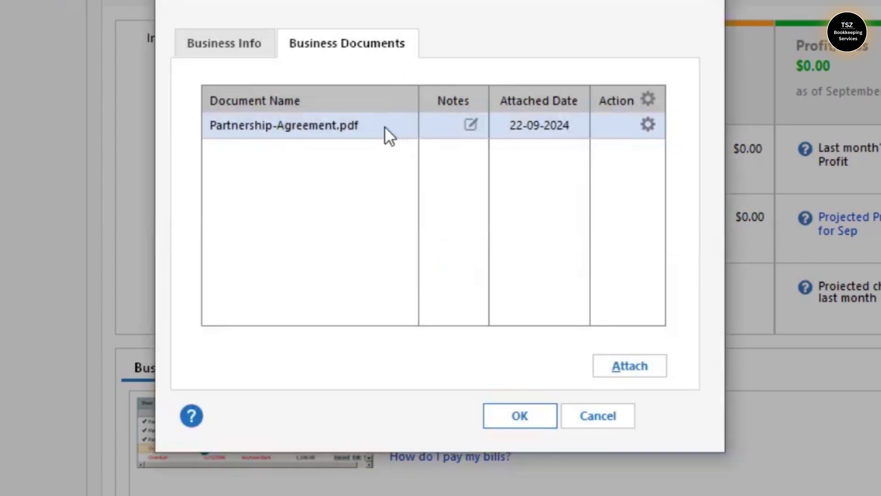
{"action": "left_click", "coordinate": [227, 44]}
Step: Save the TSZ Bookkeeping details, then try Create Invoice and decline the Invoices/Receivables account
{"action": "left_click", "coordinate": [527, 423]}
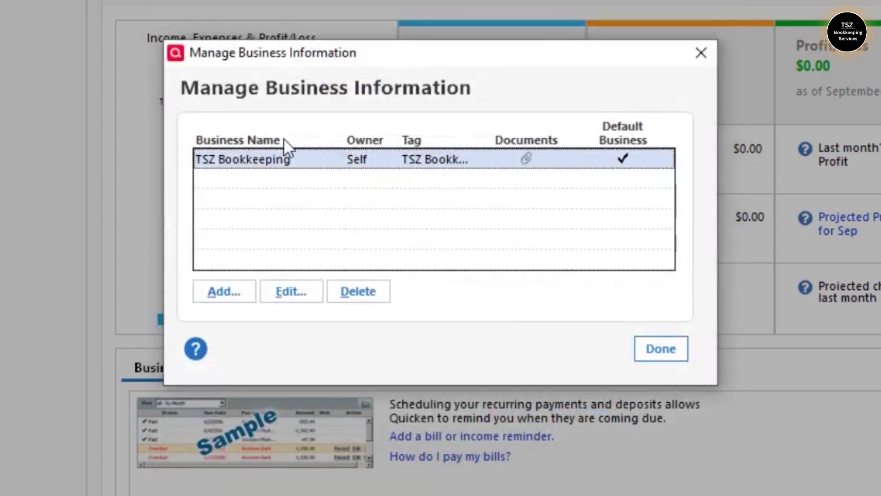
{"action": "left_click", "coordinate": [668, 352]}
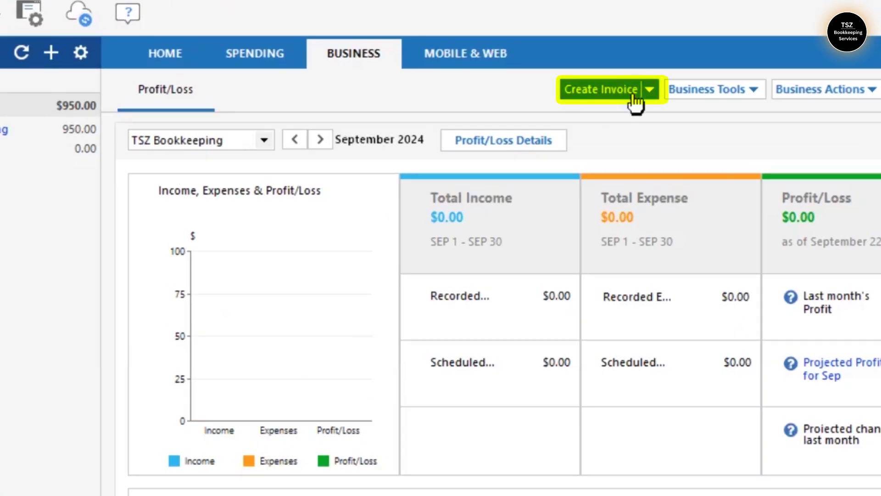
{"action": "left_click", "coordinate": [546, 90]}
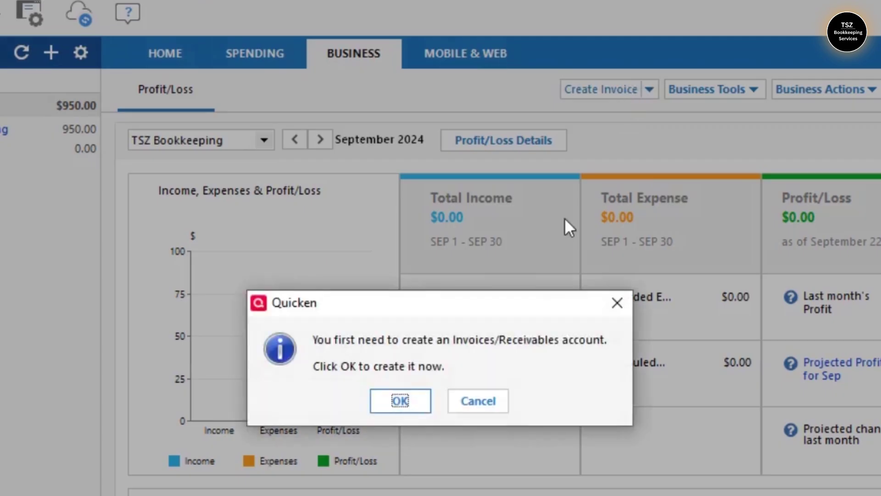
{"action": "left_click", "coordinate": [485, 407]}
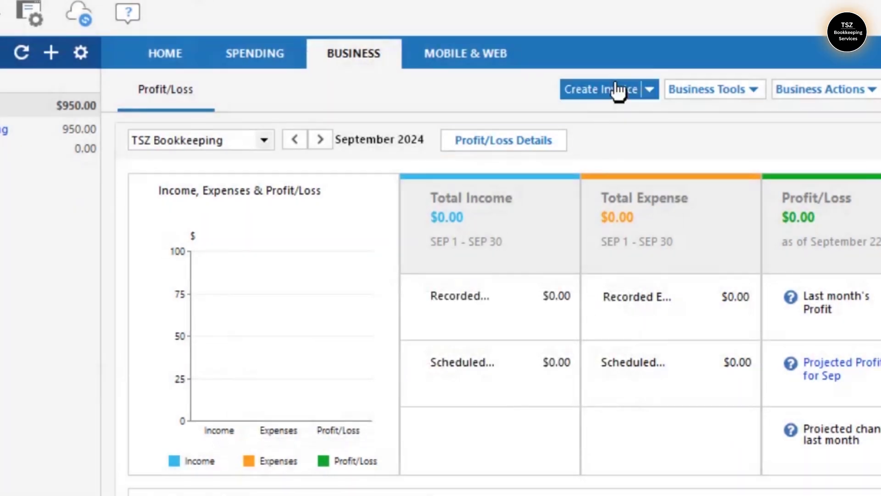
Step: Try a vendor payment, decline the Bills/Payables account, and dismiss the Business Tools menu
{"action": "left_click", "coordinate": [648, 91]}
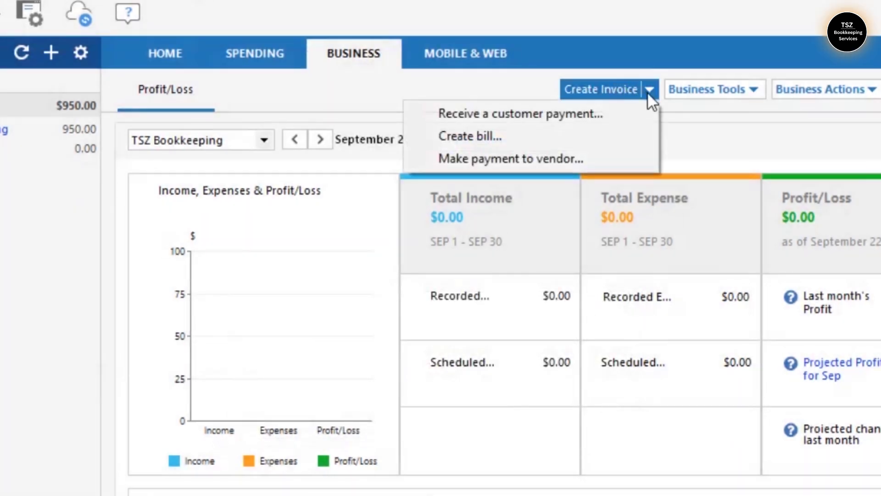
{"action": "left_click", "coordinate": [601, 159]}
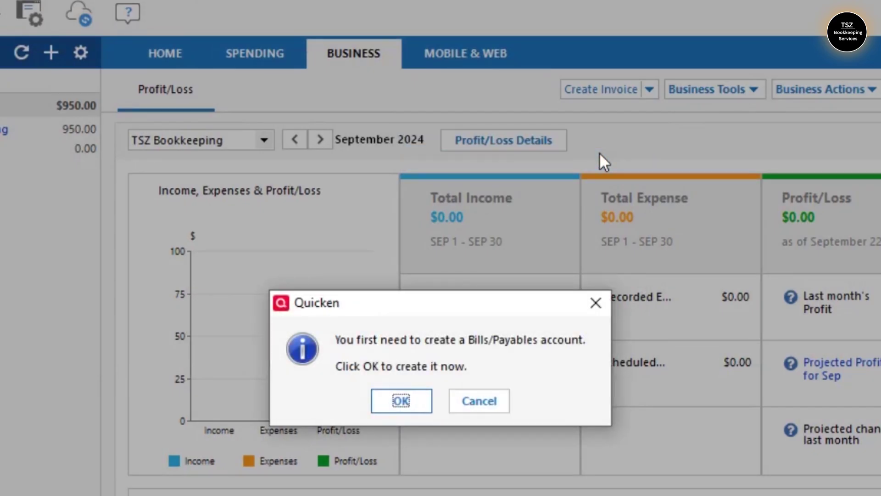
{"action": "left_click", "coordinate": [478, 406]}
{"action": "left_click", "coordinate": [753, 91]}
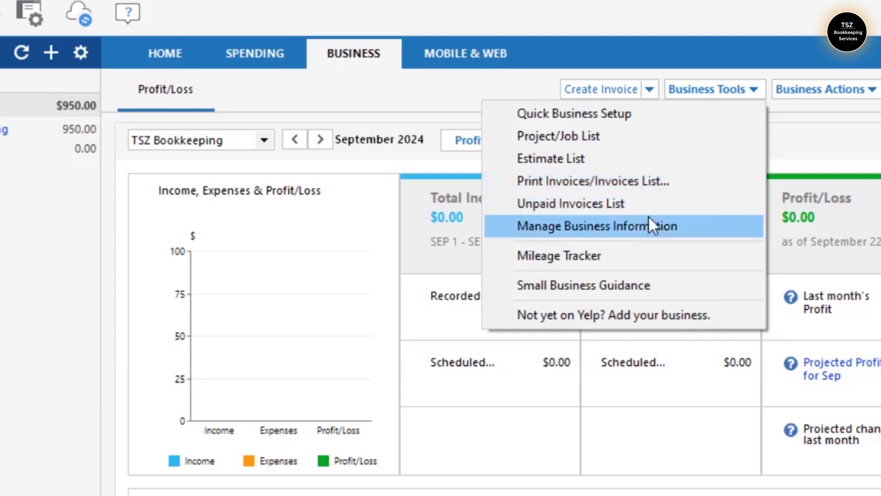
{"action": "left_click", "coordinate": [819, 133]}
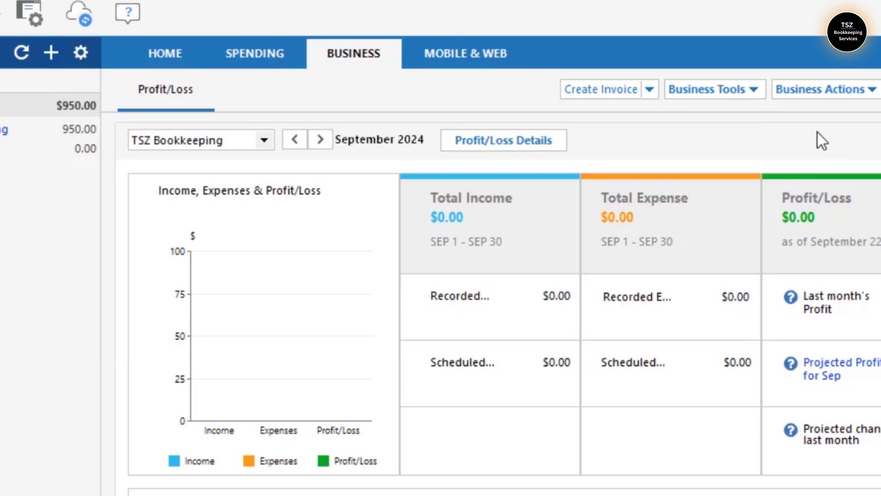
{"action": "left_click", "coordinate": [869, 94]}
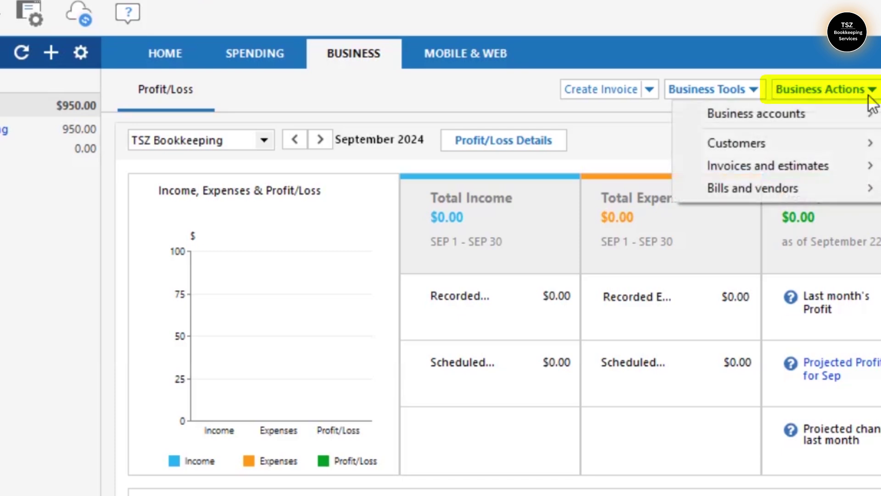
{"action": "mouse_move", "coordinate": [868, 119]}
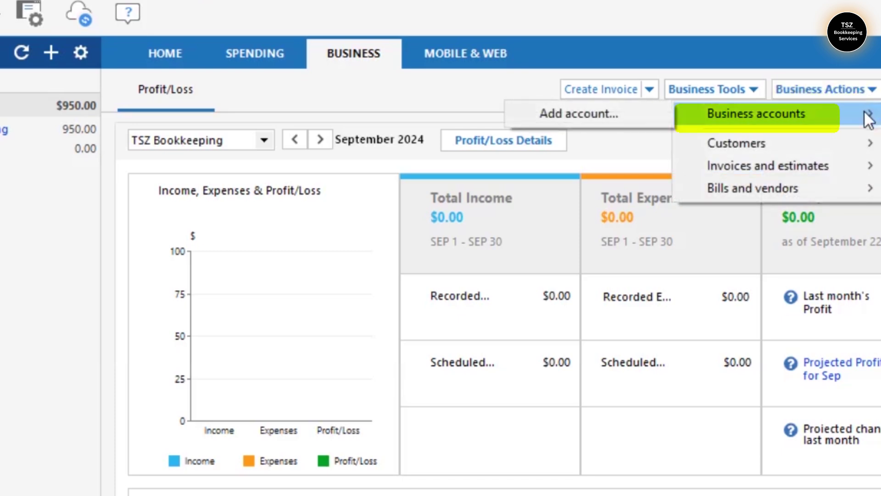
{"action": "mouse_move", "coordinate": [802, 145]}
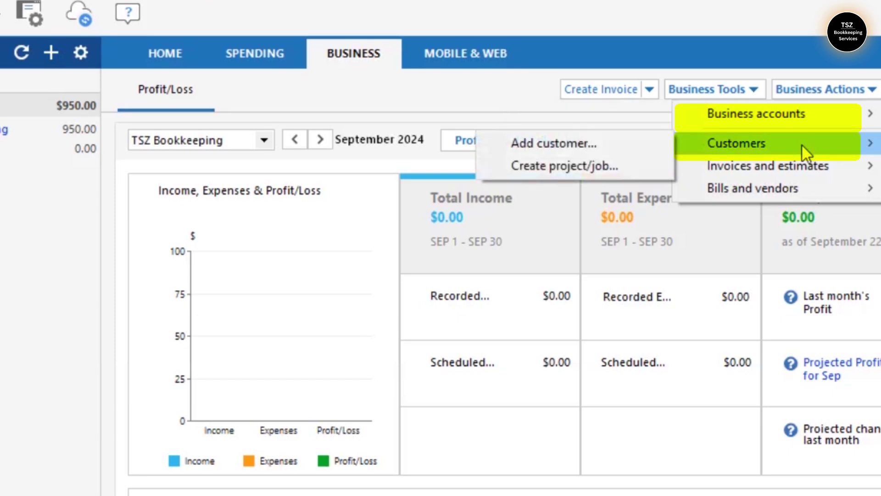
{"action": "mouse_move", "coordinate": [789, 184]}
{"action": "left_click", "coordinate": [839, 89]}
{"action": "left_click", "coordinate": [838, 89]}
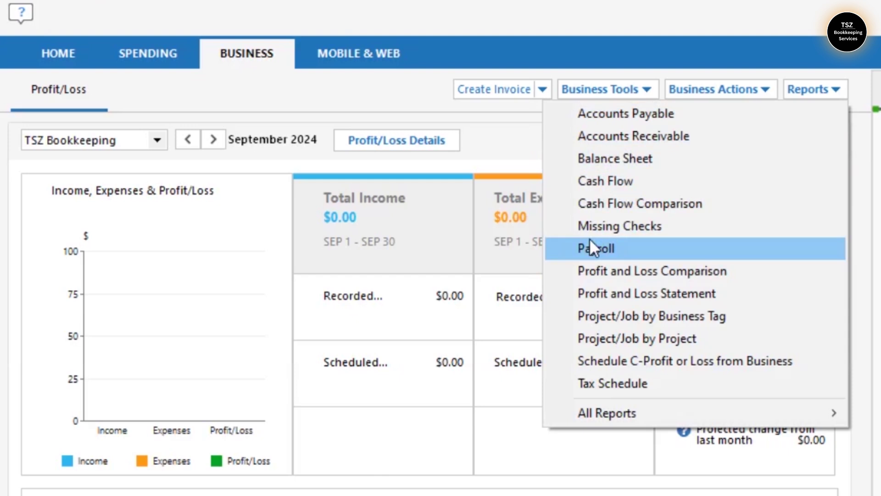
{"action": "left_click", "coordinate": [343, 90]}
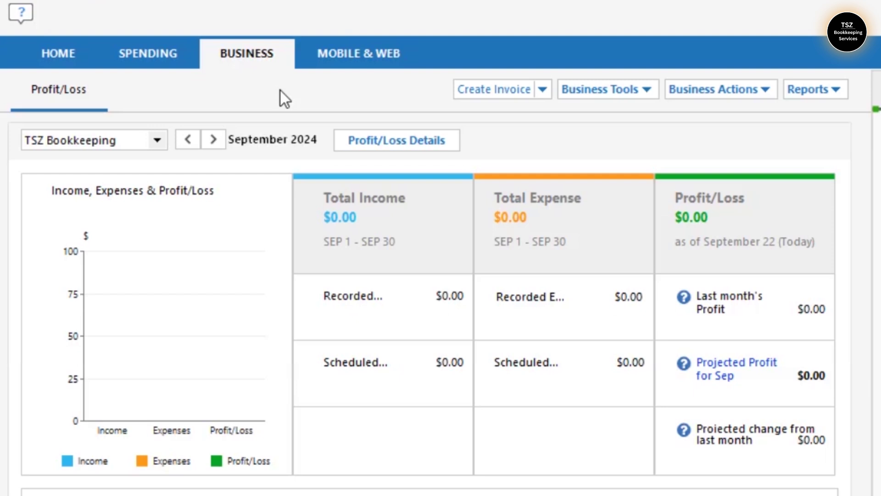
Step: Reopen TSZ Bookkeeping's details, review its Business Documents, cancel a new attachment, and confirm with OK
{"action": "left_click", "coordinate": [567, 90]}
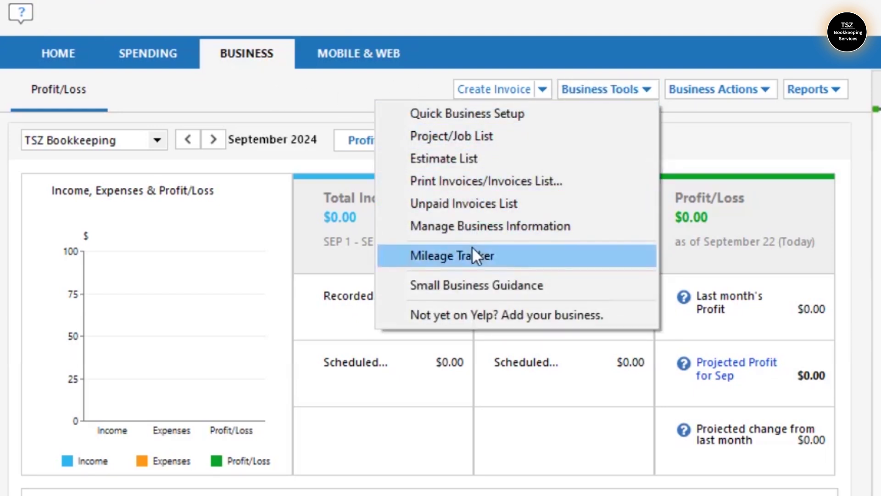
{"action": "left_click", "coordinate": [485, 224]}
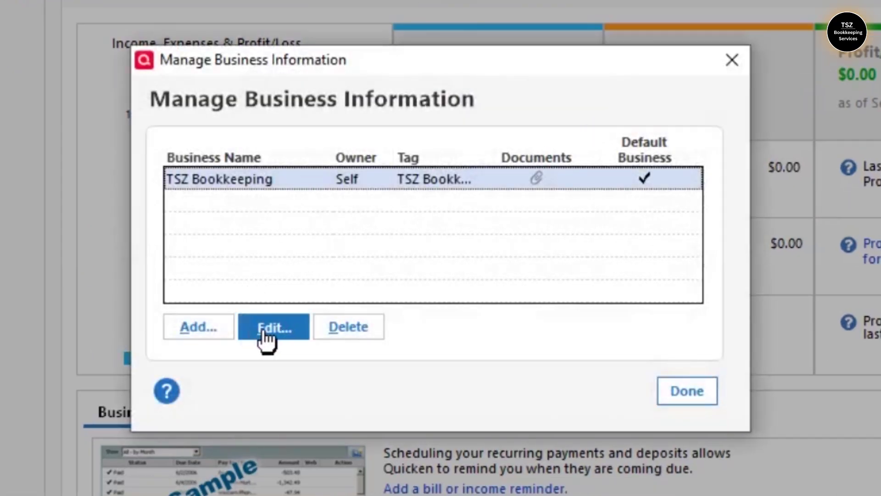
{"action": "left_click", "coordinate": [250, 331]}
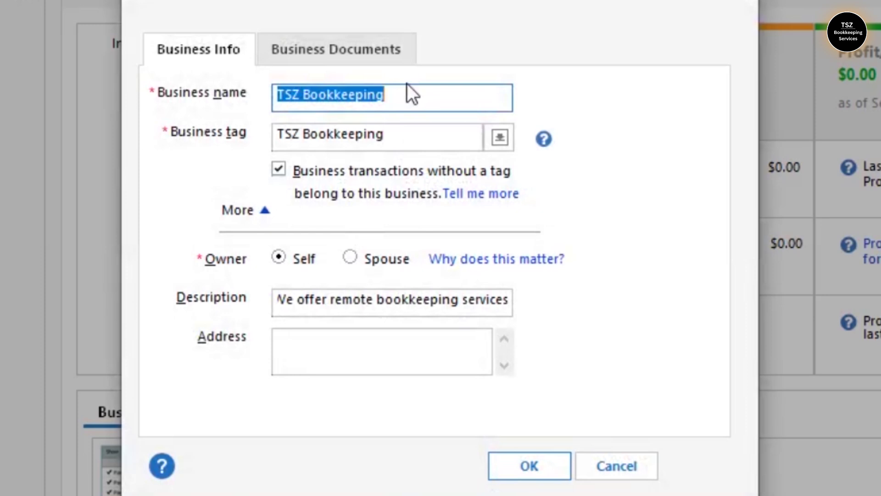
{"action": "left_click", "coordinate": [379, 55]}
{"action": "left_click", "coordinate": [640, 409]}
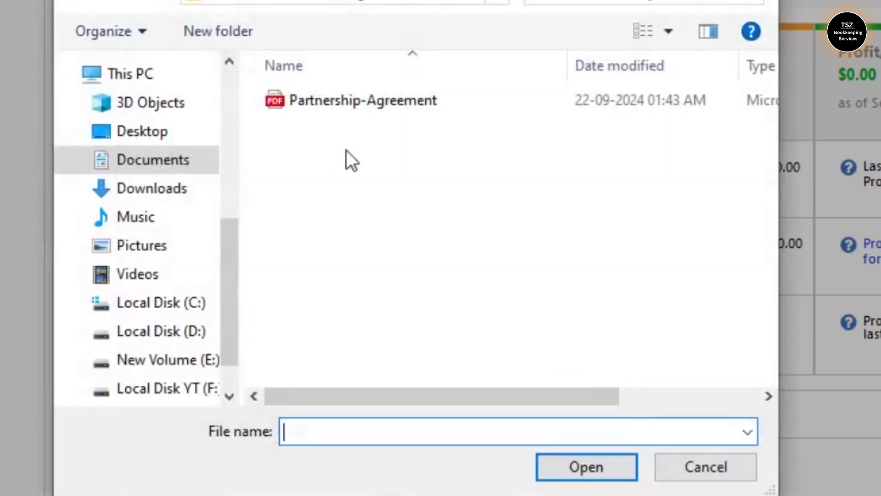
{"action": "left_click", "coordinate": [679, 473]}
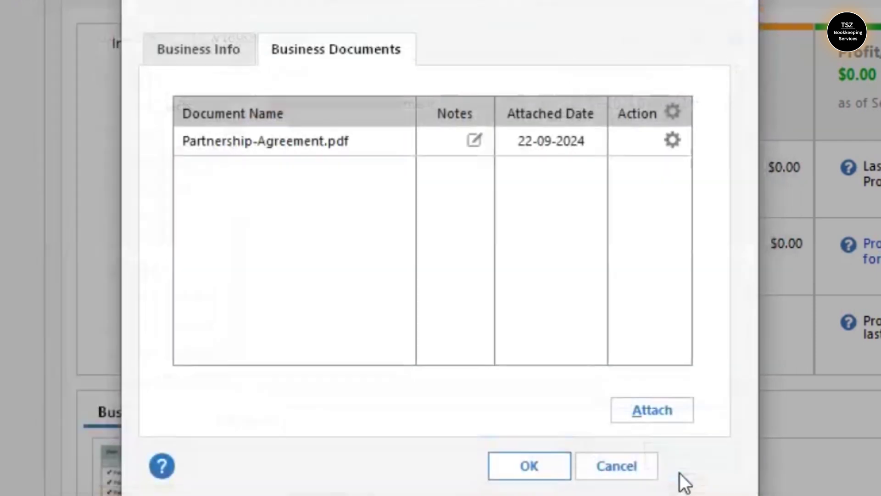
{"action": "left_click", "coordinate": [548, 467]}
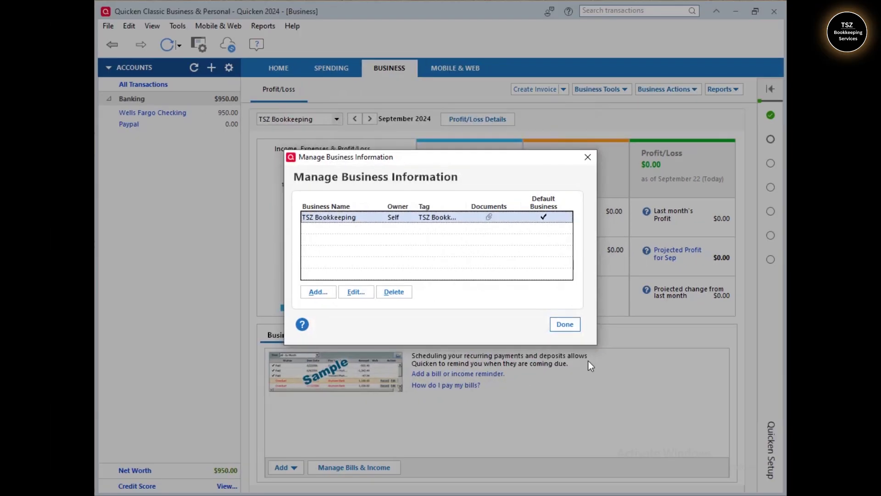
Step: Close Manage Business Information with Done and minimize the Quicken window
{"action": "left_click", "coordinate": [565, 325]}
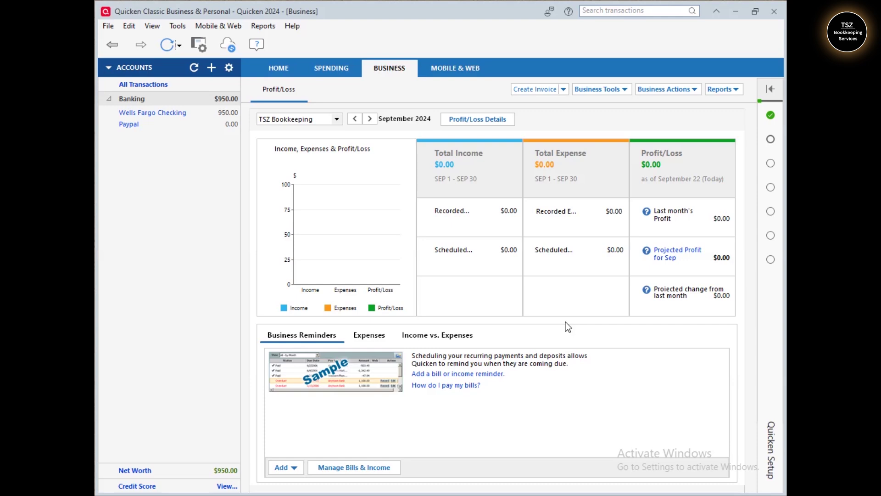
{"action": "left_click", "coordinate": [734, 11]}
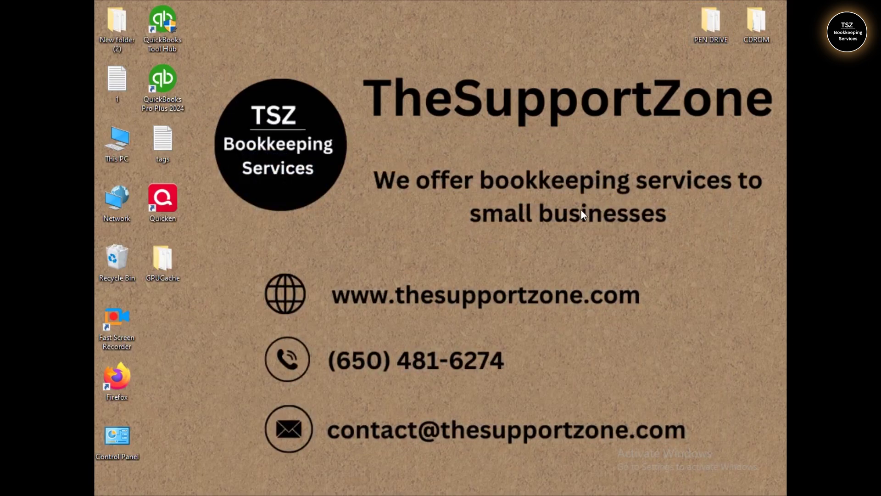